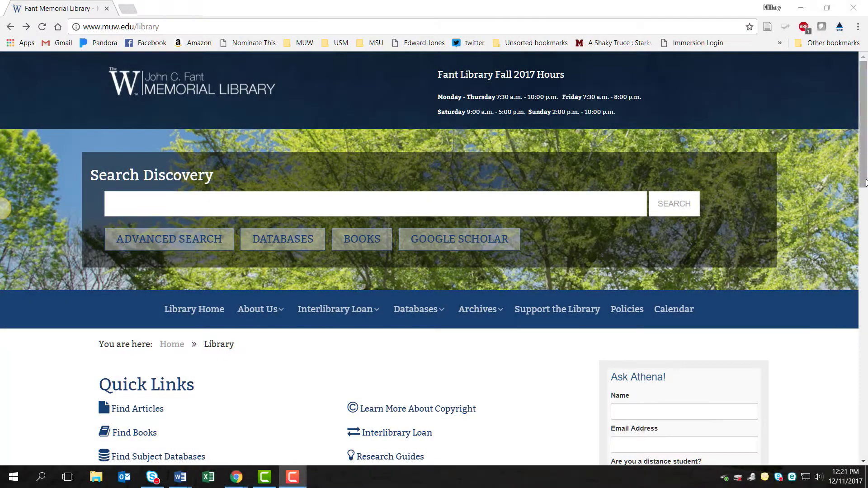
scroll(815, 223, "down", 4)
scroll(780, 258, "down", 2)
- Open the reservation site and view Study Room C (Downstairs) details: photo, monitor, whiteboard, five seats
left_click(740, 278)
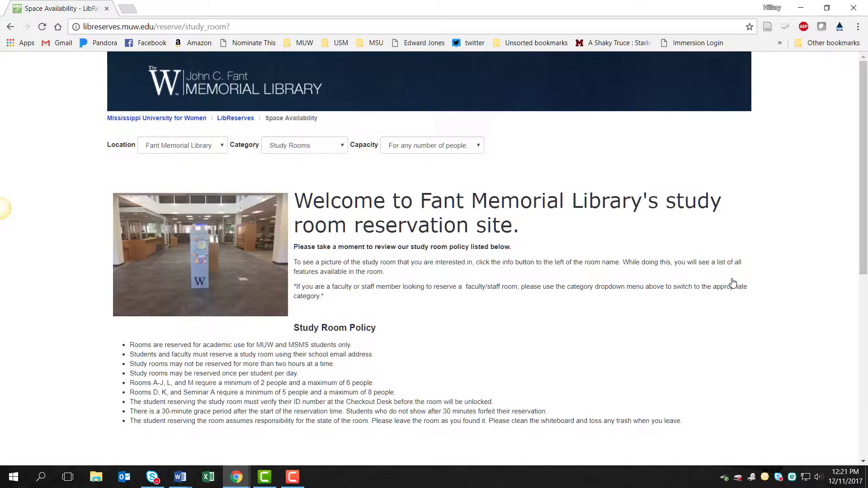
scroll(814, 291, "down", 5)
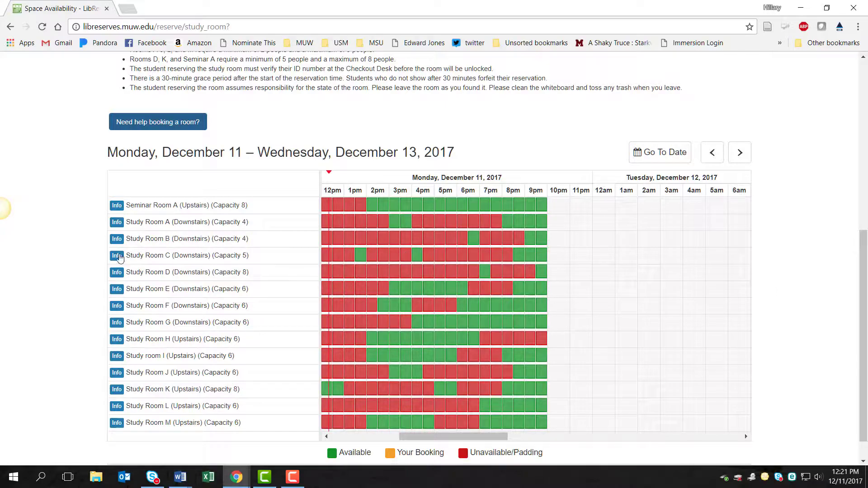
left_click(117, 256)
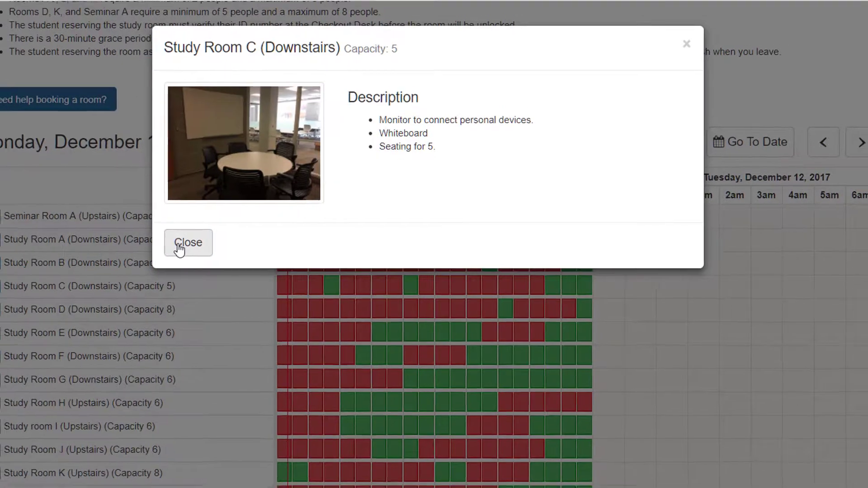
- Select the 2:00–3:00pm Study Room C slot on Tuesday, December 12, 2017
left_click(180, 244)
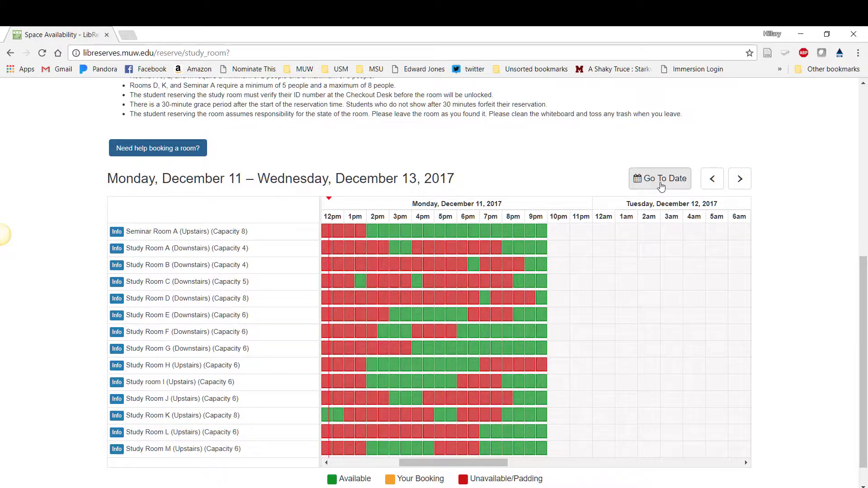
left_click(659, 185)
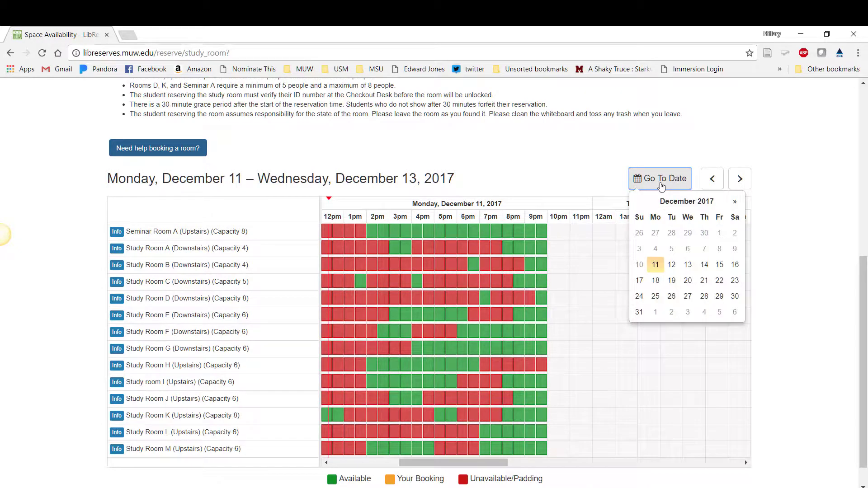
left_click(672, 264)
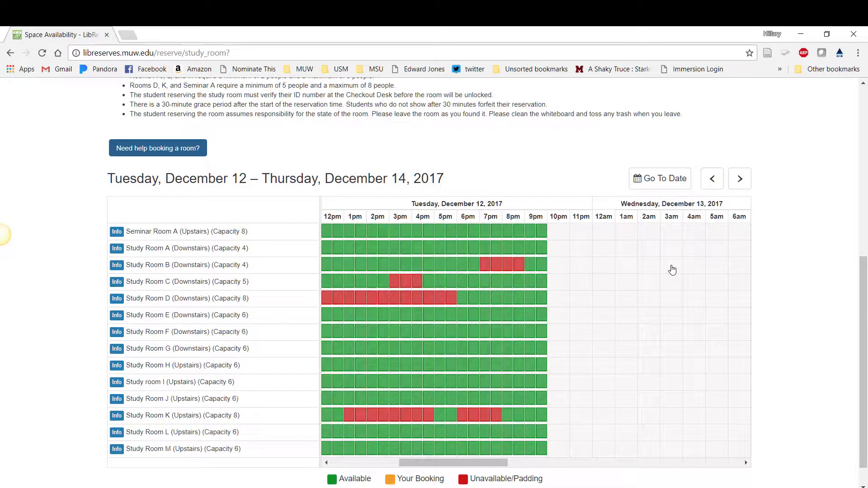
left_click(375, 283)
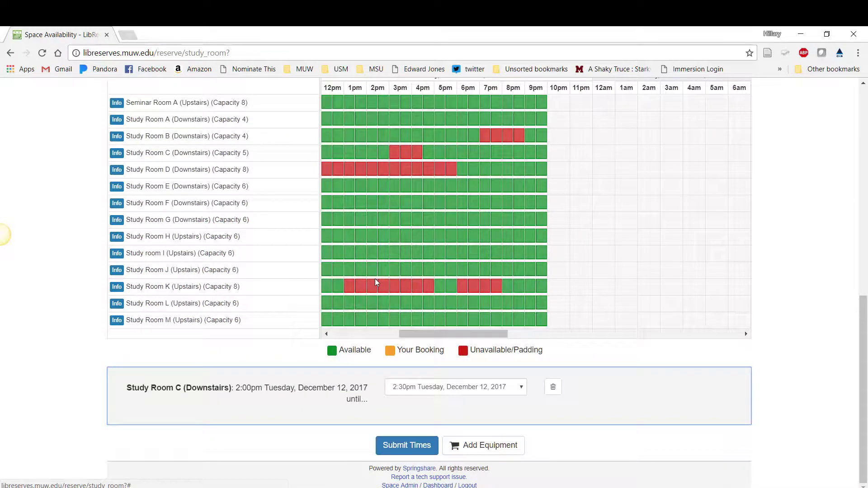
left_click(521, 387)
left_click(512, 407)
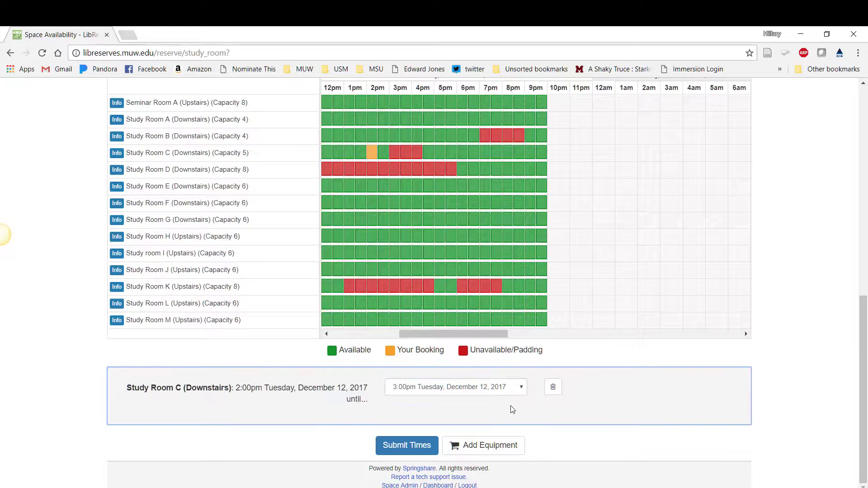
left_click(423, 444)
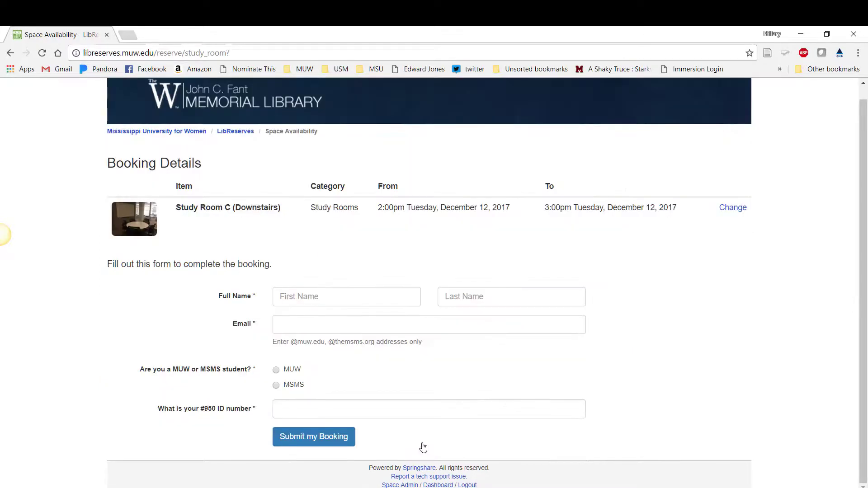
- Fill in the booking form as an MUW student and submit the booking
key("Tab")
key("Tab")
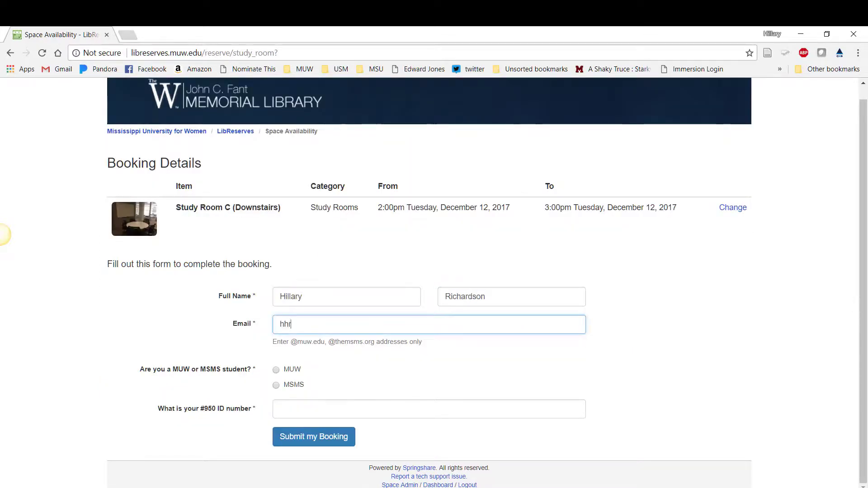
key("Tab")
key("space")
key("Tab")
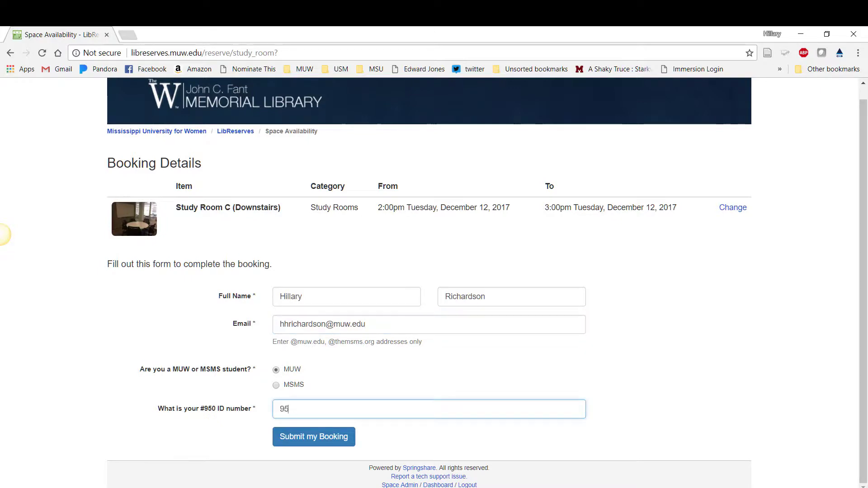
key("Return")
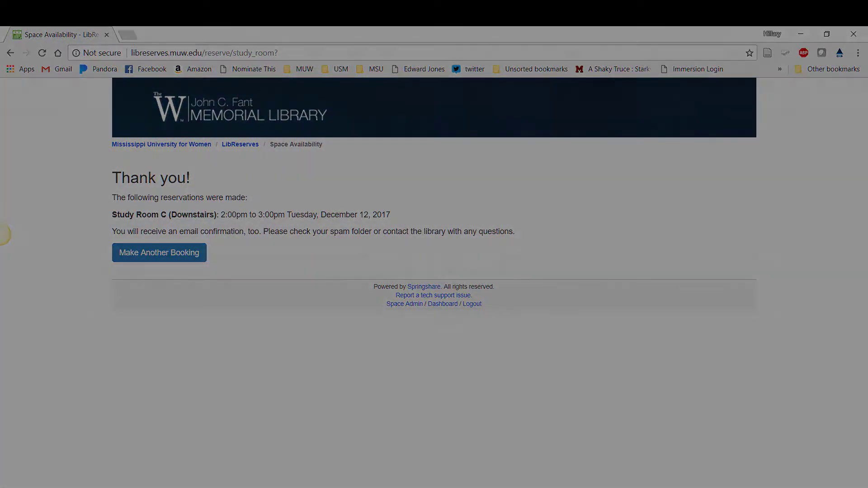